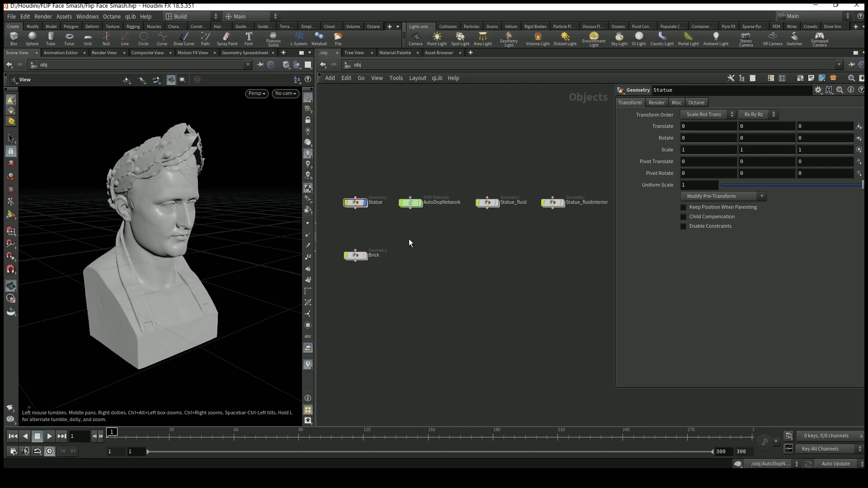
# - Open the Statue object's geometry network and inspect the bust from several angles
pyautogui.doubleClick(356, 203)
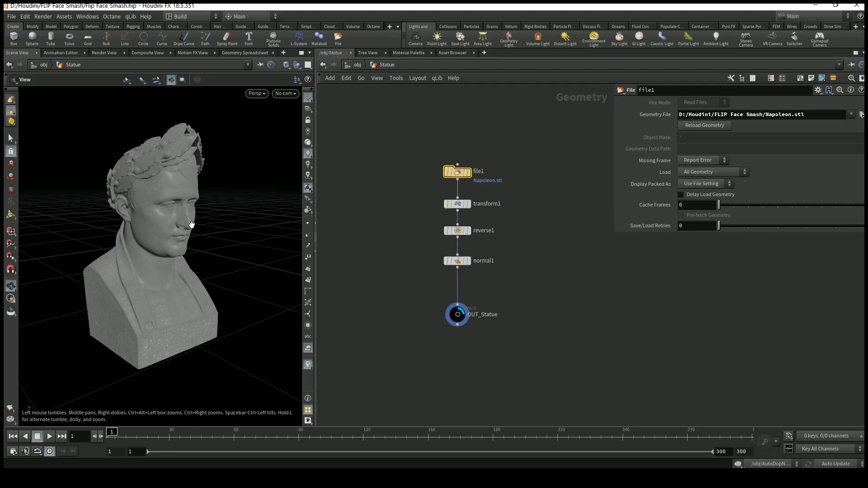
pyautogui.moveTo(169, 228); pyautogui.dragTo(271, 163)
pyautogui.moveTo(122, 218)
pyautogui.mouseDown()
pyautogui.moveTo(115, 212)
pyautogui.moveTo(137, 199)
pyautogui.moveTo(131, 206)
pyautogui.mouseUp()
pyautogui.scroll(5, 173, 185)
pyautogui.scroll(-10, 173, 185)
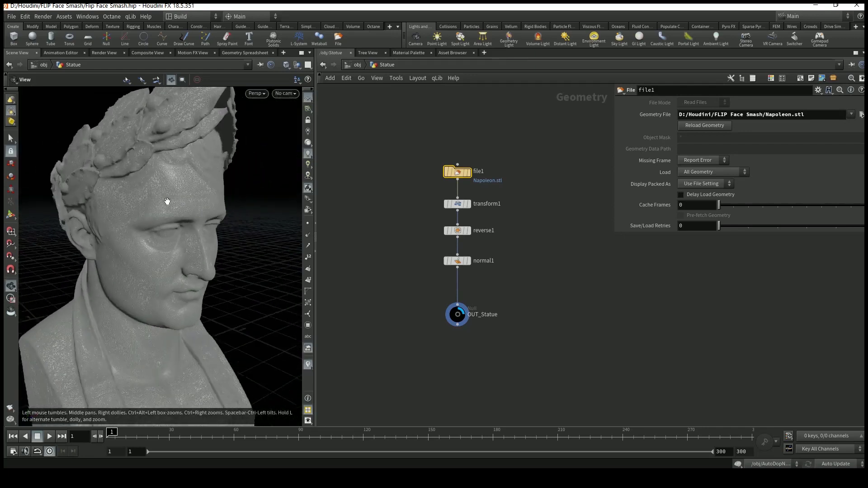
pyautogui.scroll(-6, 167, 201)
pyautogui.moveTo(192, 194); pyautogui.dragTo(168, 255)
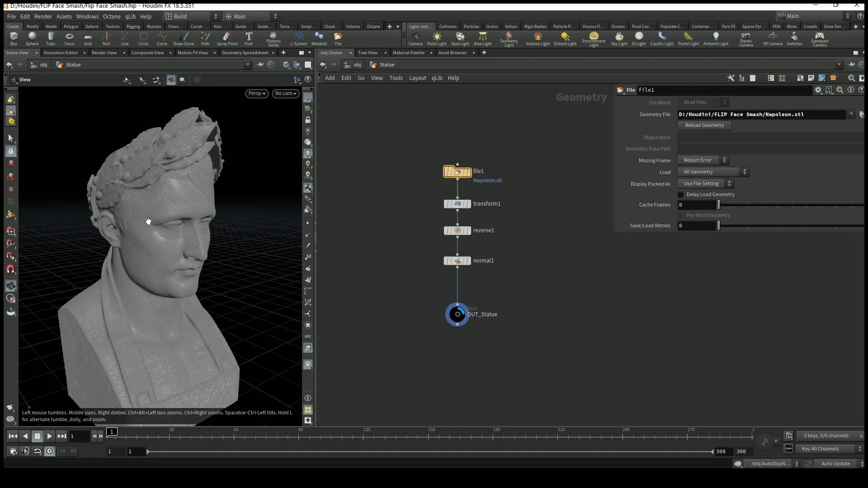
pyautogui.moveTo(150, 202); pyautogui.dragTo(181, 216)
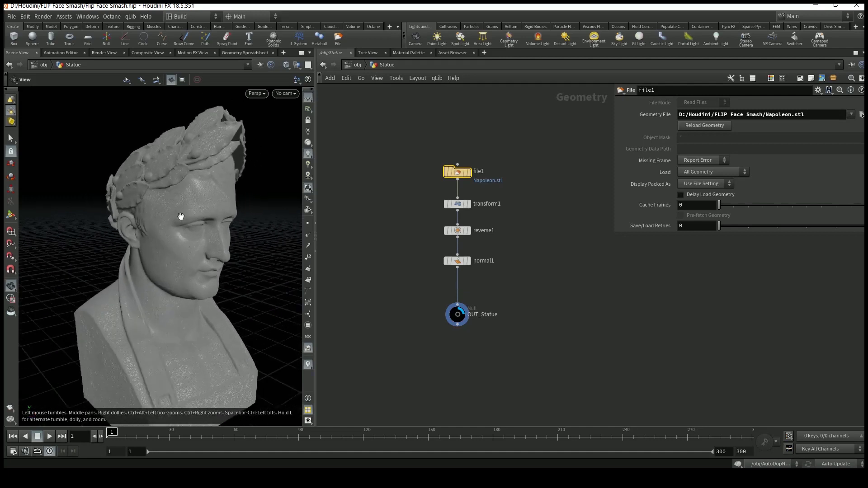
# - Display the output of the file1 node and then transform1 to compare the statue's imported and corrected orientation
pyautogui.click(469, 171)
pyautogui.moveTo(250, 272); pyautogui.dragTo(159, 252)
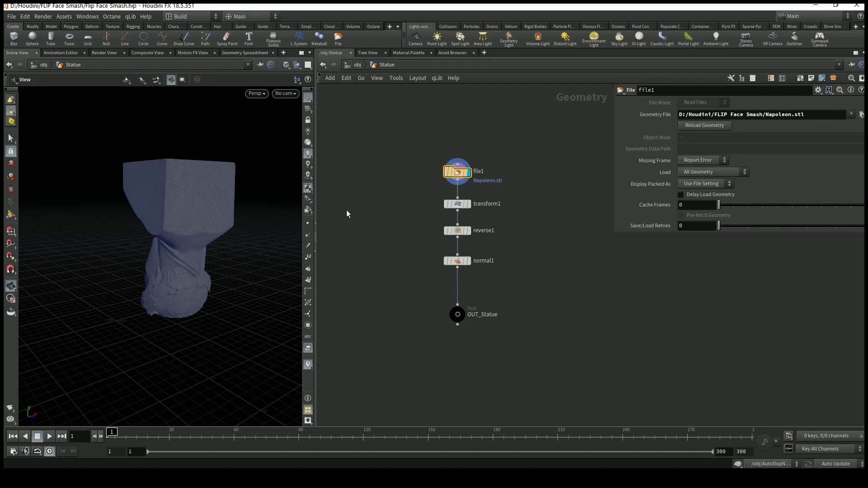
pyautogui.moveTo(219, 226)
pyautogui.mouseDown()
pyautogui.moveTo(229, 179)
pyautogui.moveTo(224, 232)
pyautogui.mouseUp()
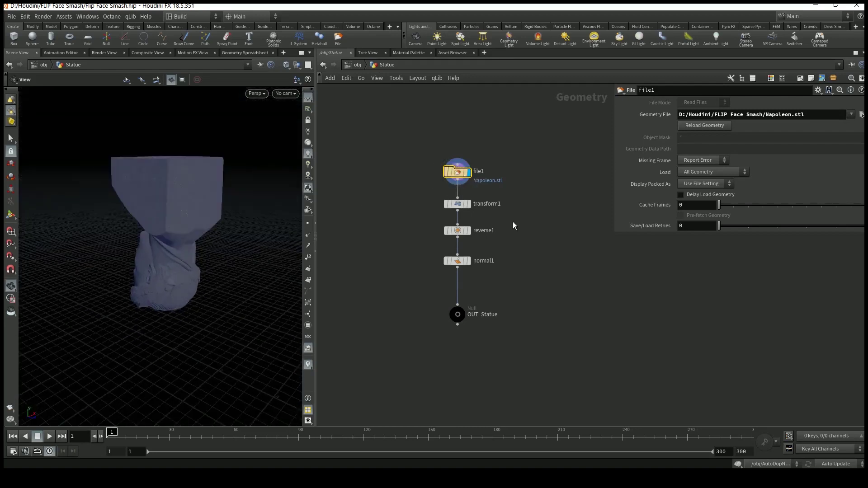
pyautogui.click(468, 204)
pyautogui.click(461, 204)
pyautogui.moveTo(165, 267); pyautogui.dragTo(212, 226)
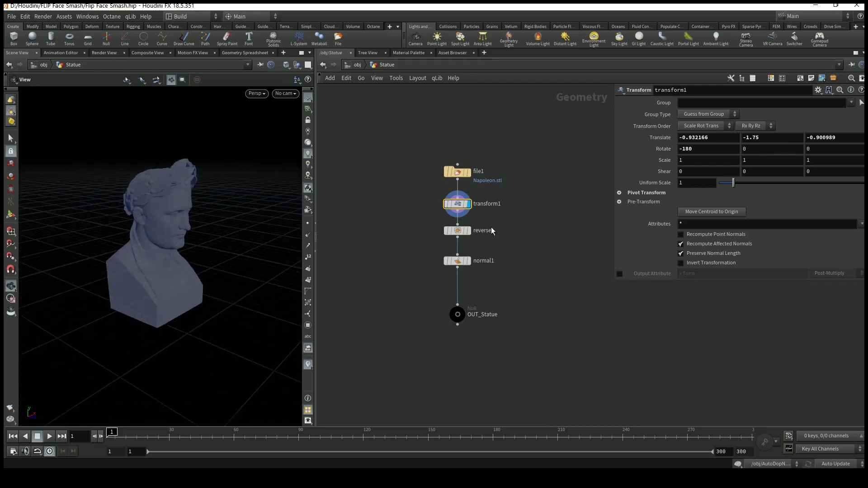
# - Display the results of the reverse1 and normal1 nodes and inspect the statue's surface shading
pyautogui.click(468, 234)
pyautogui.moveTo(195, 254); pyautogui.dragTo(184, 240)
pyautogui.scroll(3, 184, 240)
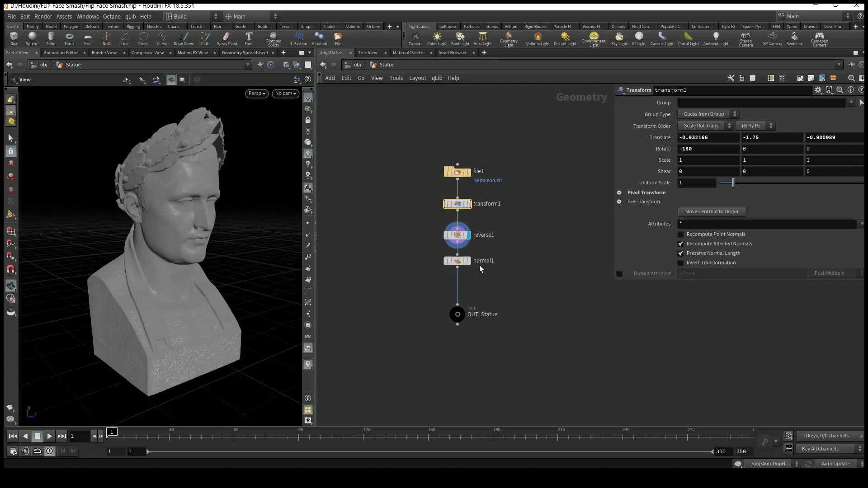
pyautogui.click(469, 260)
pyautogui.moveTo(457, 261); pyautogui.dragTo(457, 272)
pyautogui.moveTo(141, 262); pyautogui.dragTo(252, 254)
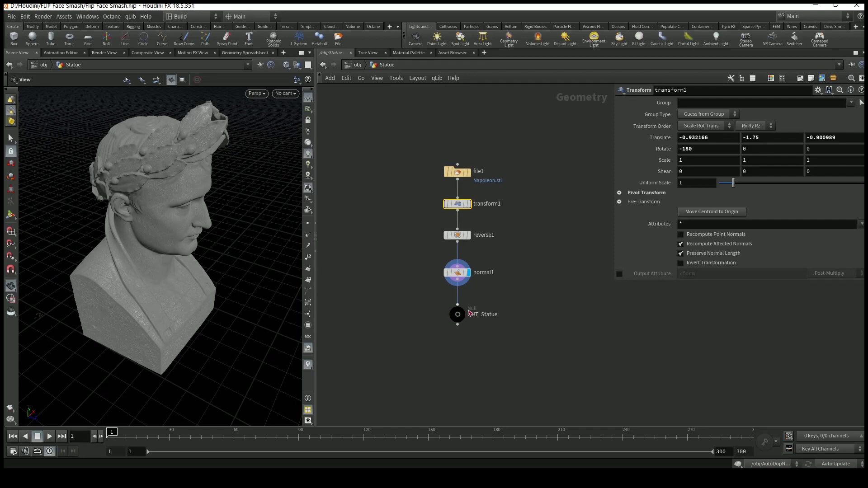
# - Make OUT_Statue the displayed node of the statue network and return to the object level
pyautogui.click(457, 304)
pyautogui.press('Escape')
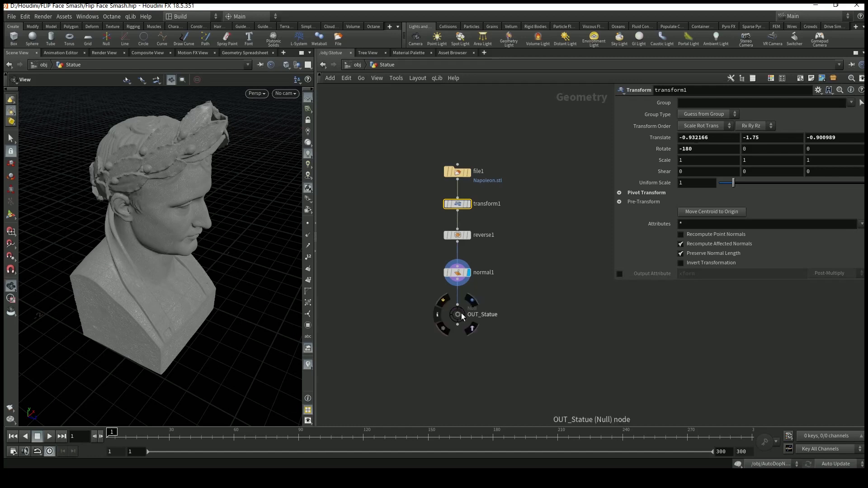
pyautogui.moveTo(163, 206); pyautogui.dragTo(217, 210)
pyautogui.click(472, 301)
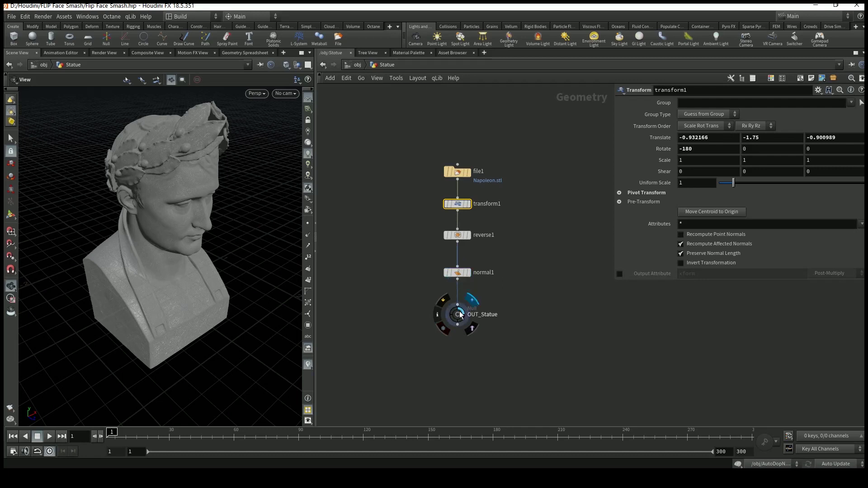
pyautogui.click(357, 64)
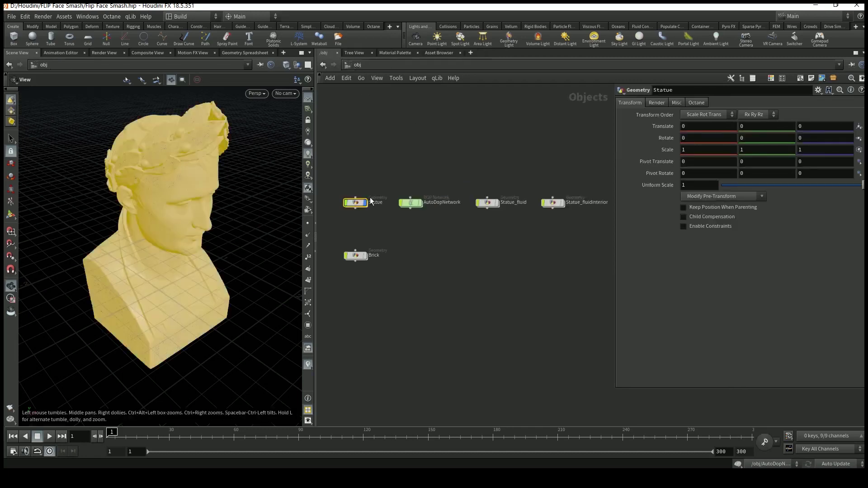
# - Show the particle fluid tools and select the AutoDopNetwork, Statue_fluid and Statue_fluidinterior objects
pyautogui.click(511, 27)
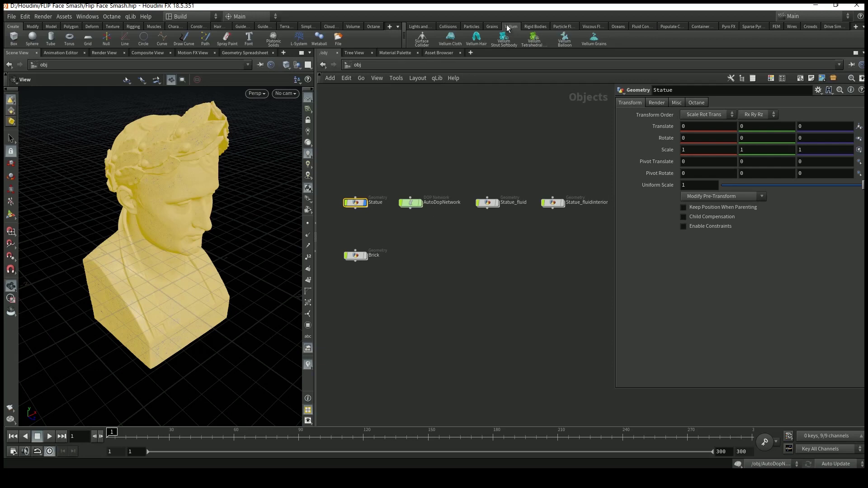
pyautogui.click(563, 27)
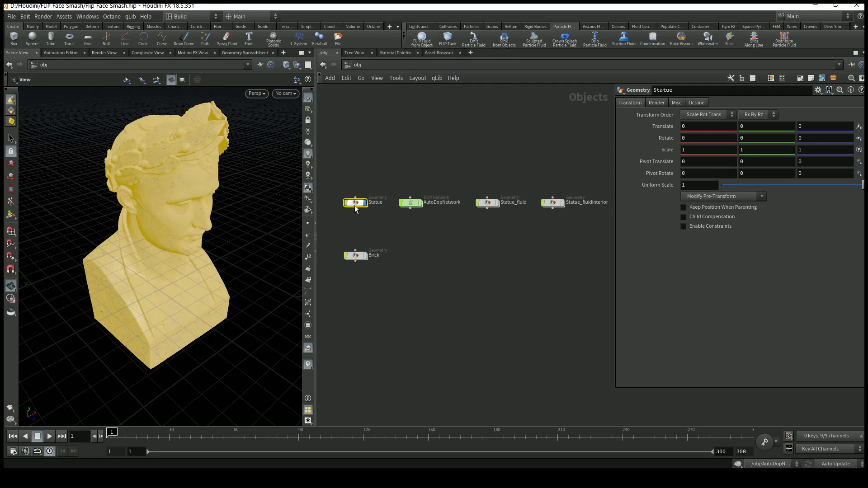
pyautogui.click(458, 246)
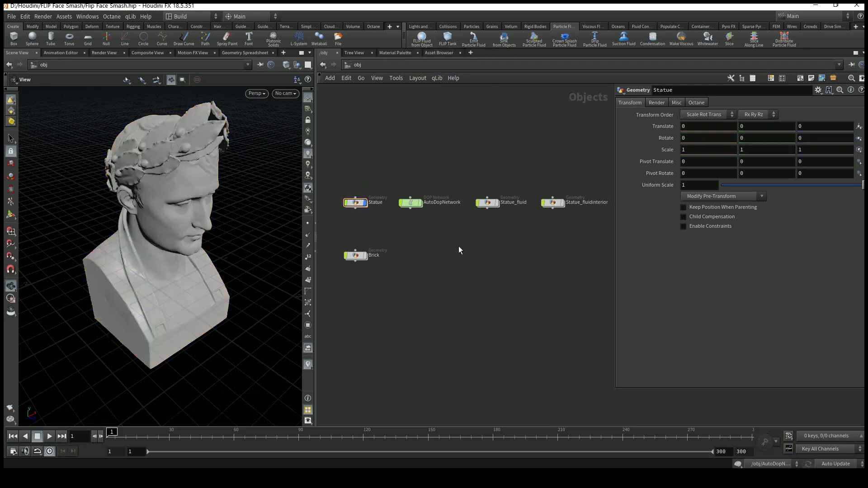
pyautogui.moveTo(387, 154); pyautogui.dragTo(578, 231)
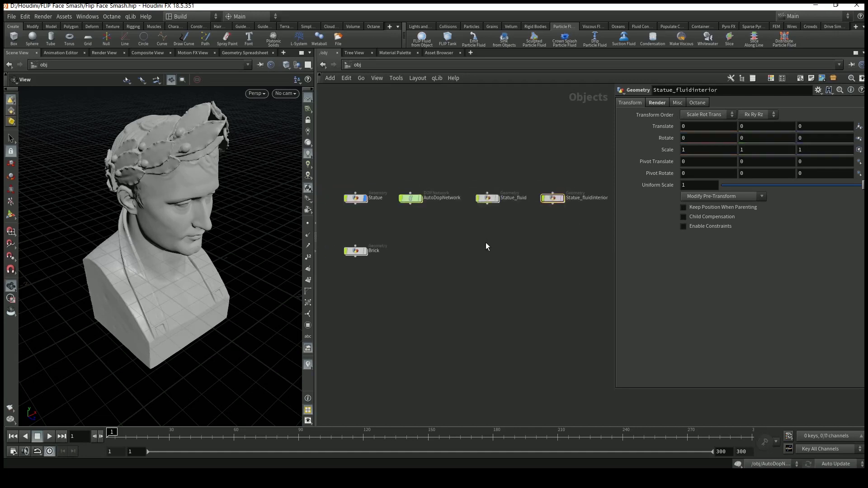
# - Open the AutoDopNetwork with flipfluidobject1's parameters and view the statue's fluid particles on their own
pyautogui.click(414, 198)
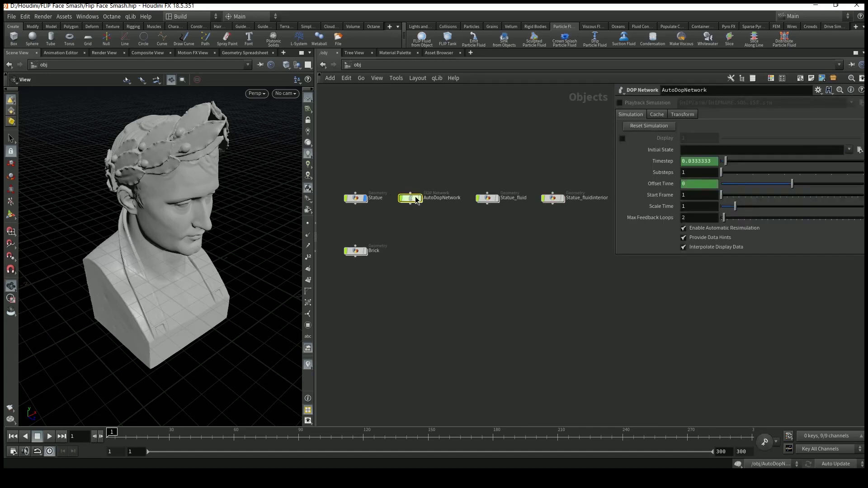
pyautogui.doubleClick(415, 198)
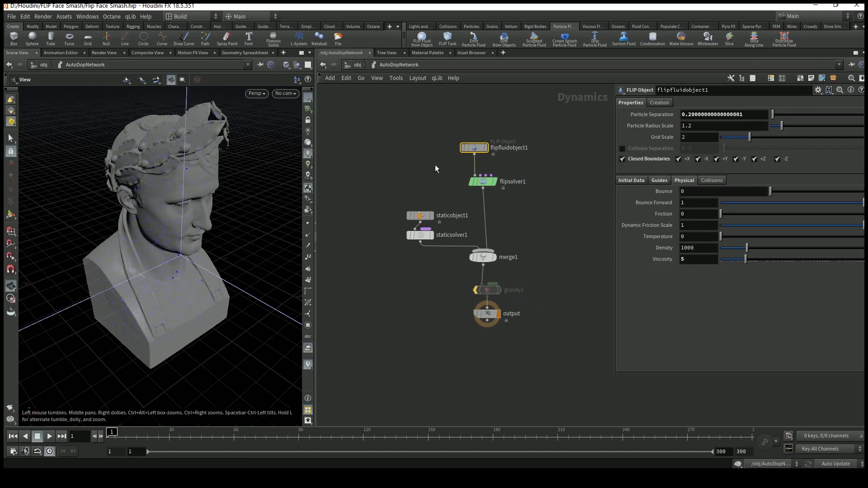
pyautogui.moveTo(199, 217); pyautogui.dragTo(217, 194)
pyautogui.click(358, 64)
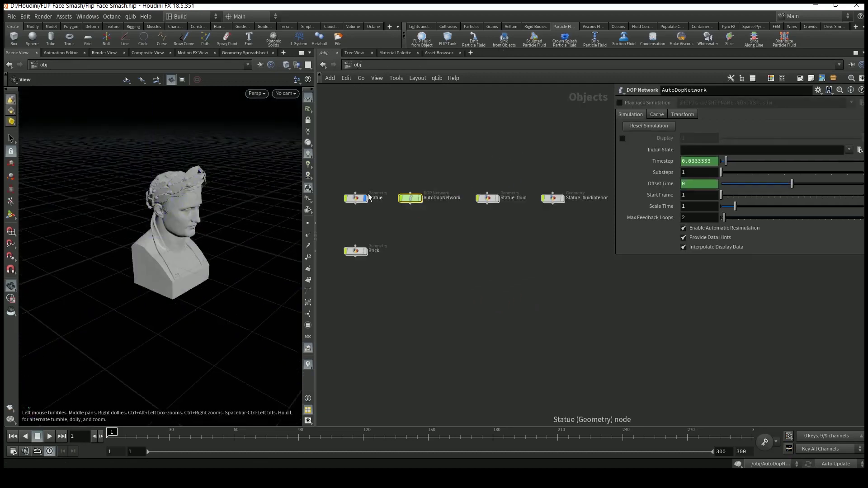
pyautogui.doubleClick(414, 198)
pyautogui.click(458, 164)
pyautogui.moveTo(458, 166); pyautogui.dragTo(457, 164)
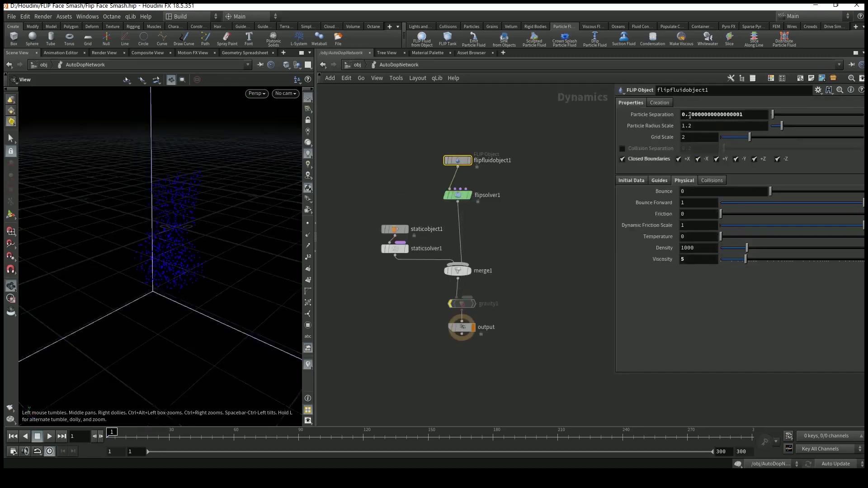
# - Set the Particle Separation of flipfluidobject1 to about 0.08
pyautogui.moveTo(690, 114); pyautogui.dragTo(745, 117)
pyautogui.hotkey('ctrl', 'v')
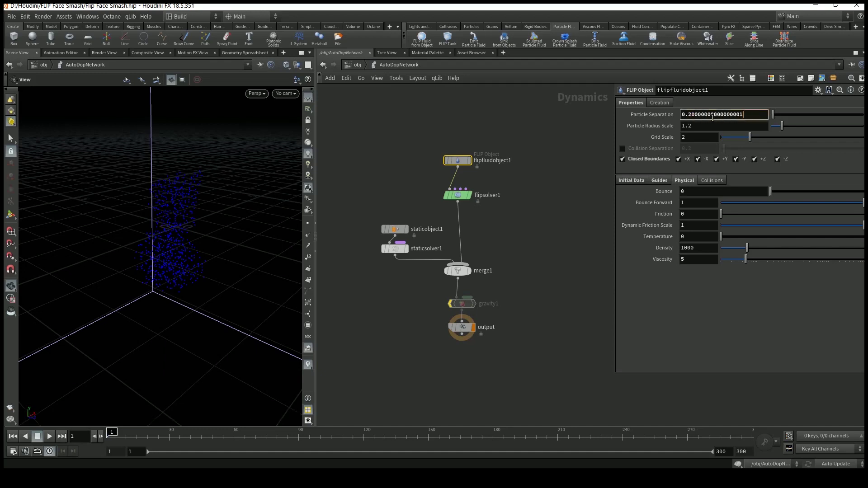
pyautogui.moveTo(687, 115); pyautogui.dragTo(750, 122)
pyautogui.write('00')
pyautogui.press('Return')
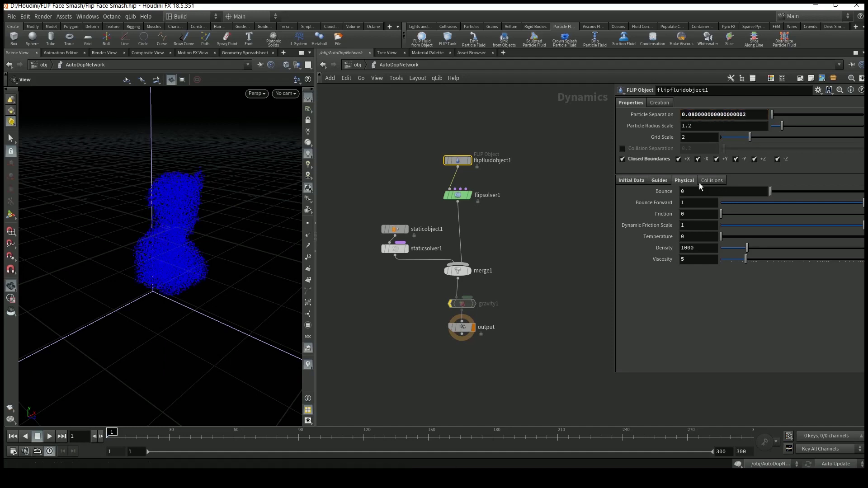
# - Set the Particle Separation of flipfluidobject1 to about 0.008 and inspect the denser particle statue
pyautogui.moveTo(189, 235); pyautogui.dragTo(100, 195)
pyautogui.click(691, 116)
pyautogui.write('0')
pyautogui.press('Return')
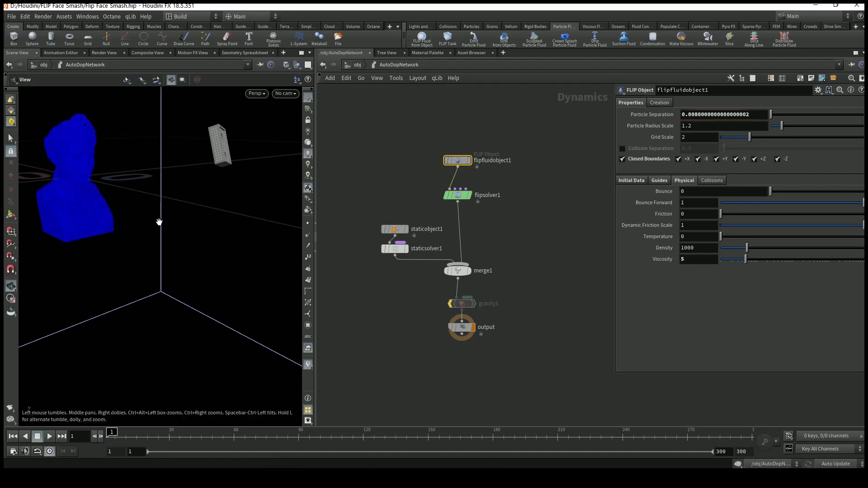
pyautogui.moveTo(145, 216); pyautogui.dragTo(174, 217)
pyautogui.moveTo(174, 217); pyautogui.dragTo(206, 189, button='middle')
pyautogui.scroll(3, 226, 189)
pyautogui.moveTo(206, 189); pyautogui.dragTo(226, 198)
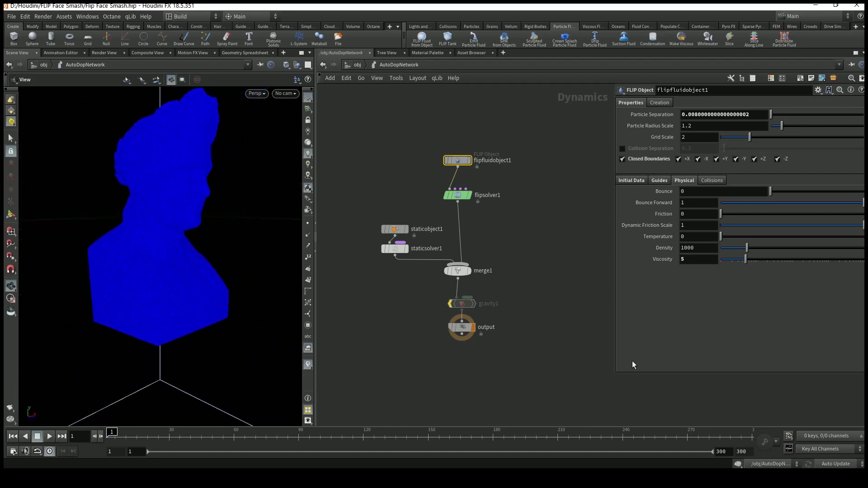
# - Disable the dynamics simulation and examine the particle statue and brick inside the fluid's bounding box
pyautogui.click(737, 465)
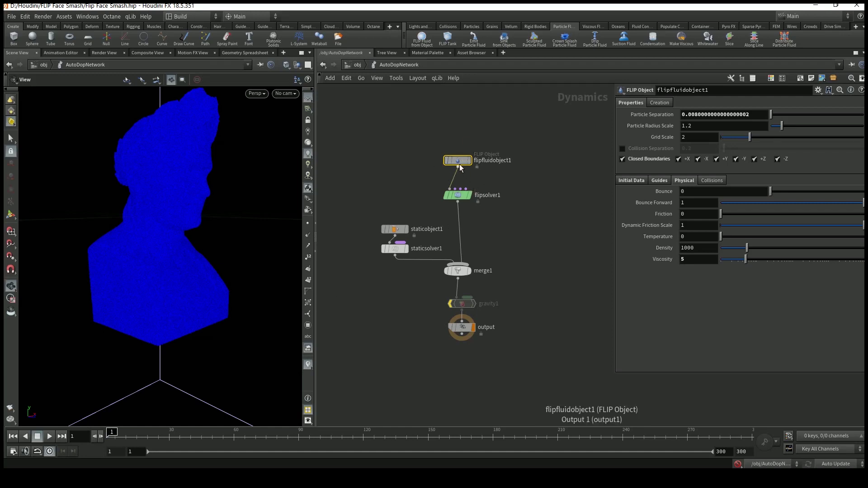
pyautogui.moveTo(258, 198); pyautogui.dragTo(183, 242)
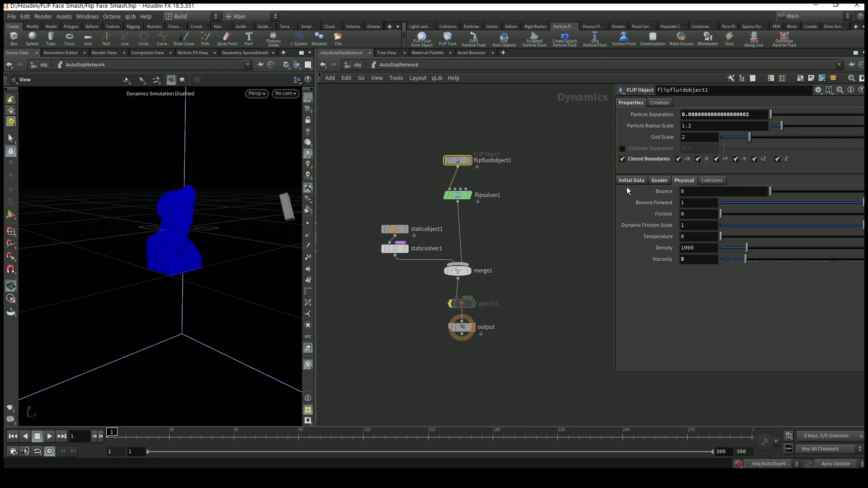
pyautogui.scroll(-5, 184, 217)
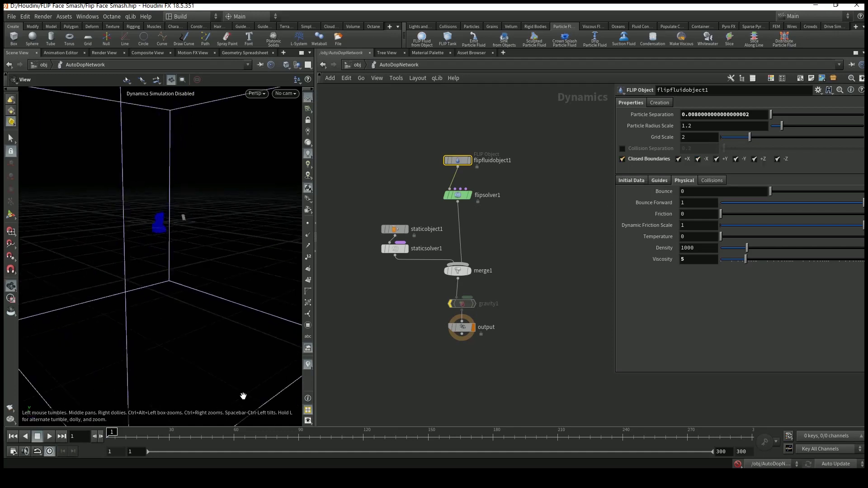
pyautogui.scroll(-5, 194, 231)
pyautogui.moveTo(190, 240); pyautogui.dragTo(185, 227)
pyautogui.scroll(10, 186, 226)
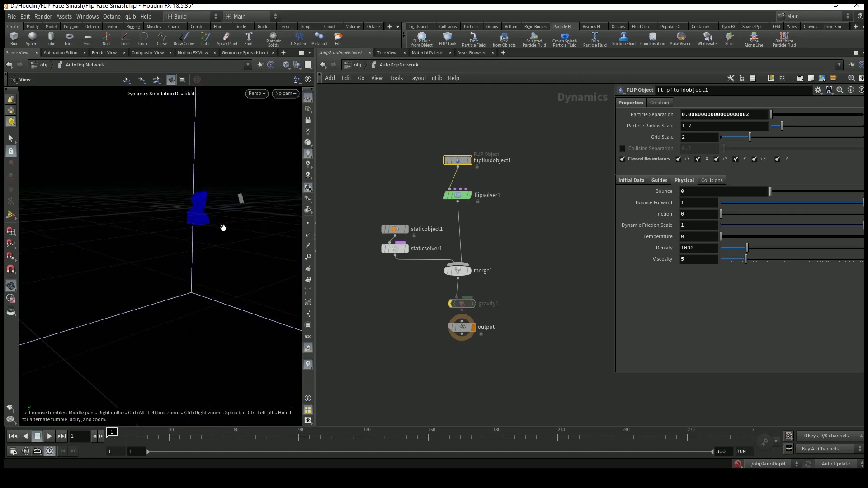
pyautogui.scroll(8, 145, 204)
pyautogui.scroll(-2, 149, 213)
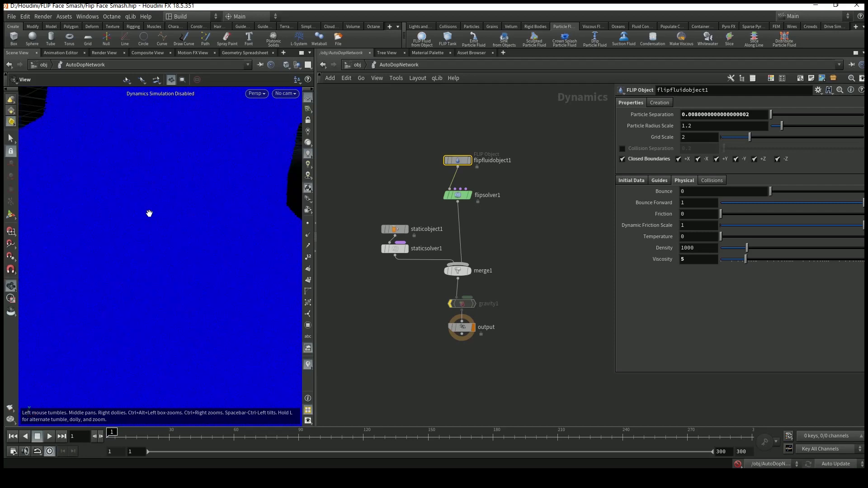
pyautogui.scroll(-4, 150, 213)
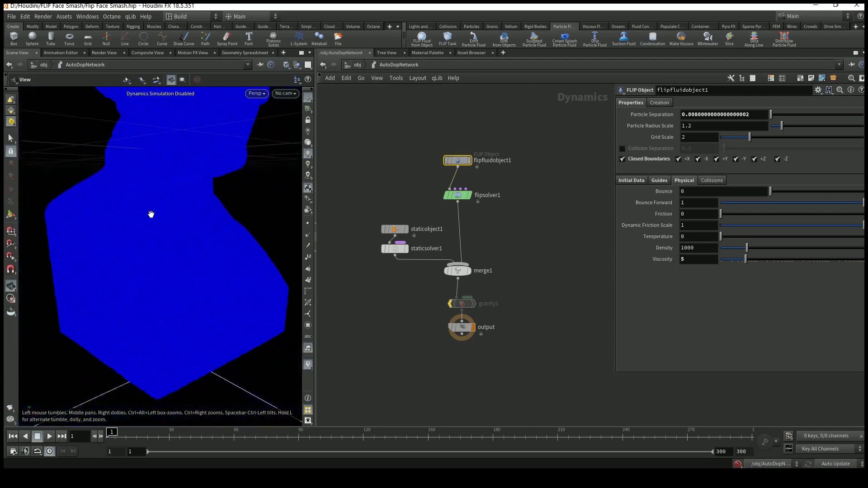
# - Review the Initial Data, Guides and Physical settings of flipfluidobject1
pyautogui.click(632, 181)
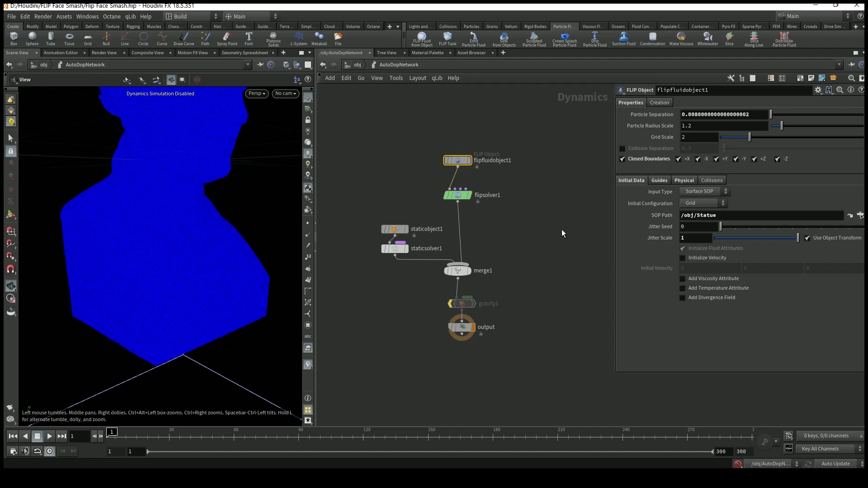
pyautogui.click(664, 180)
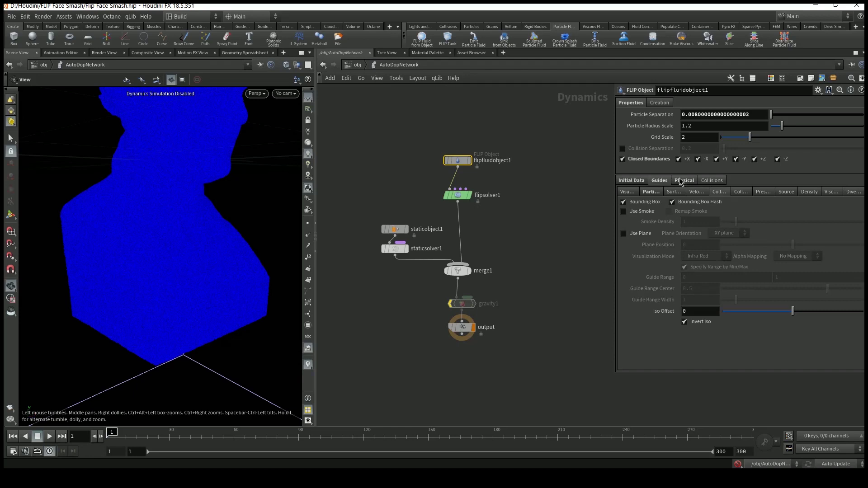
pyautogui.click(673, 180)
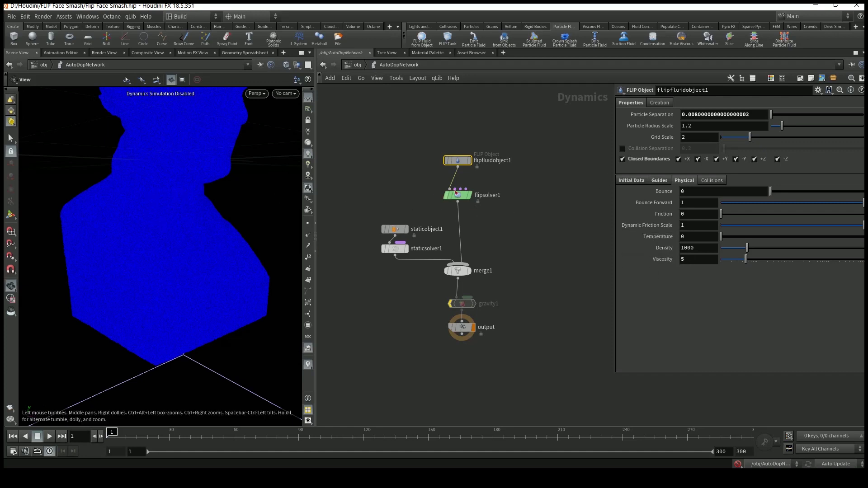
# - Review flipsolver1's Substeps settings and its Particle Motion Behavior and Reseeding settings, and view the whole particle statue
pyautogui.press('Down')
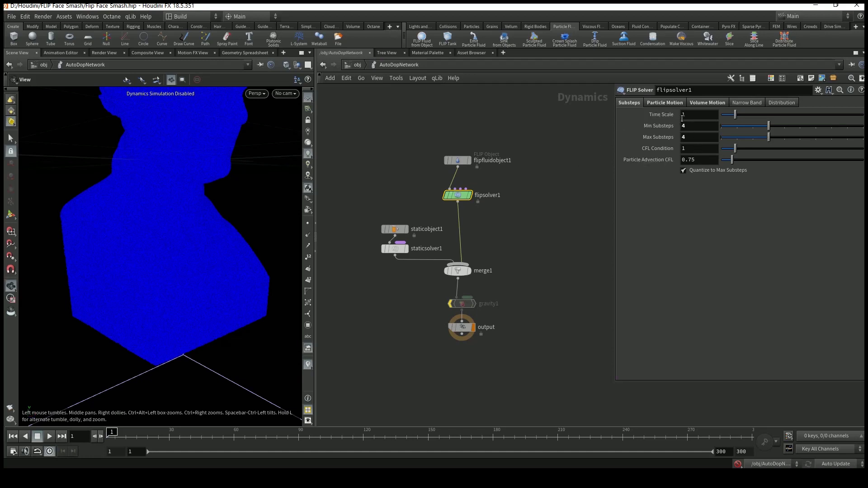
pyautogui.click(673, 107)
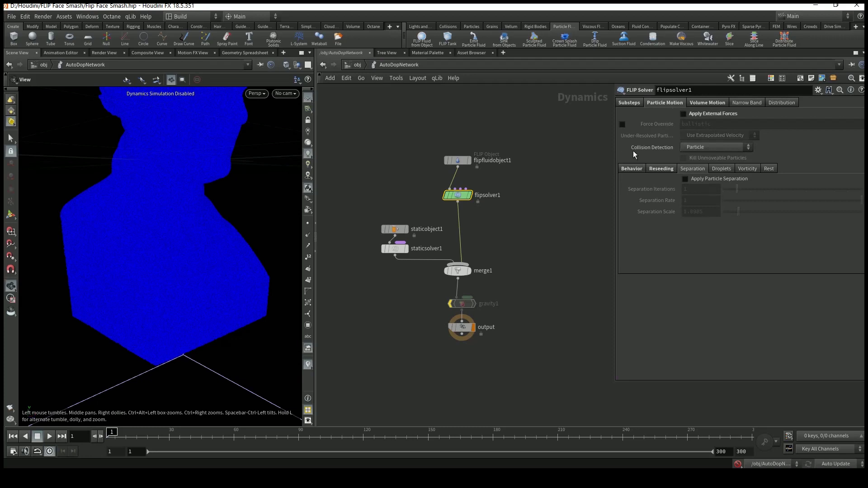
pyautogui.click(631, 171)
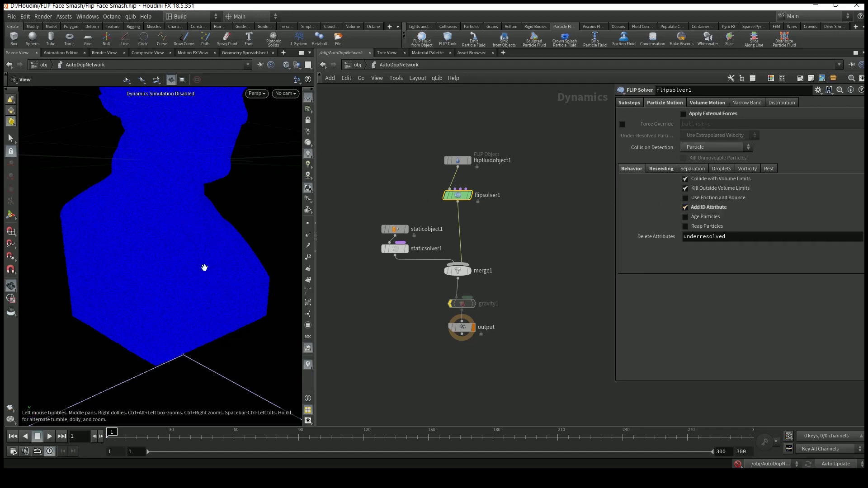
pyautogui.click(659, 169)
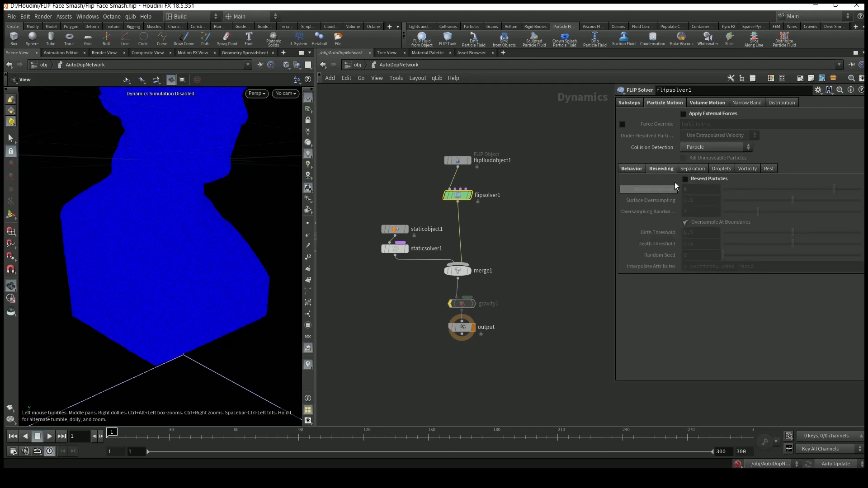
pyautogui.moveTo(200, 218)
pyautogui.mouseDown()
pyautogui.moveTo(199, 196)
pyautogui.moveTo(186, 225)
pyautogui.mouseUp()
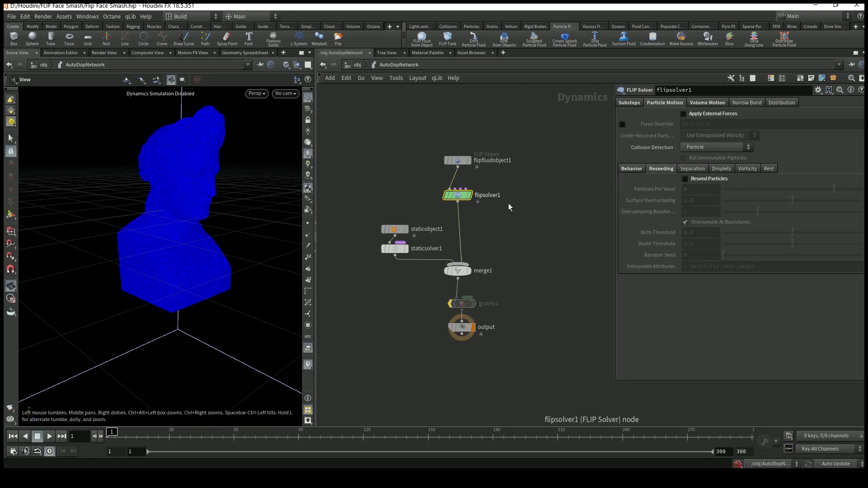
# - Review the settings of the brick's staticobject1, of staticsolver1, and of merge1 in the dynamics network
pyautogui.click(394, 231)
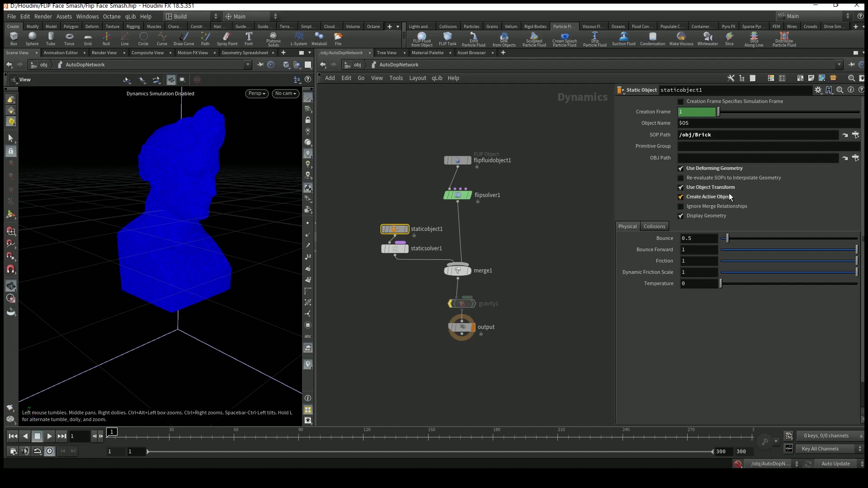
pyautogui.click(395, 249)
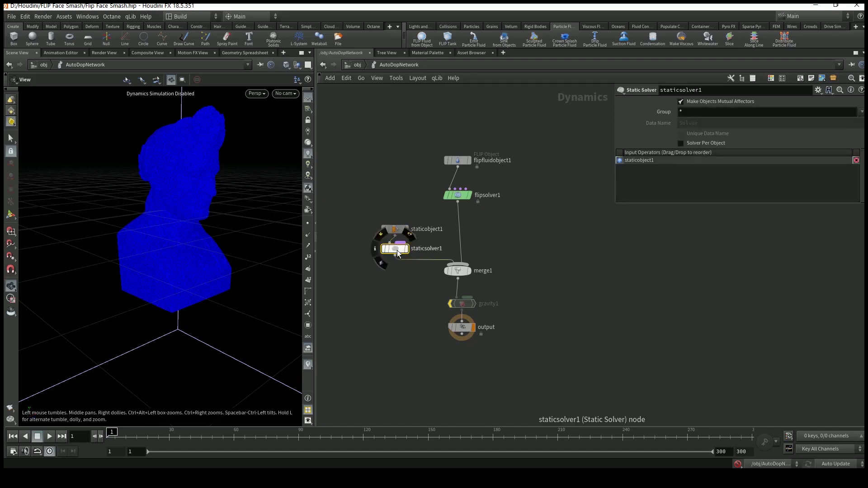
pyautogui.click(457, 272)
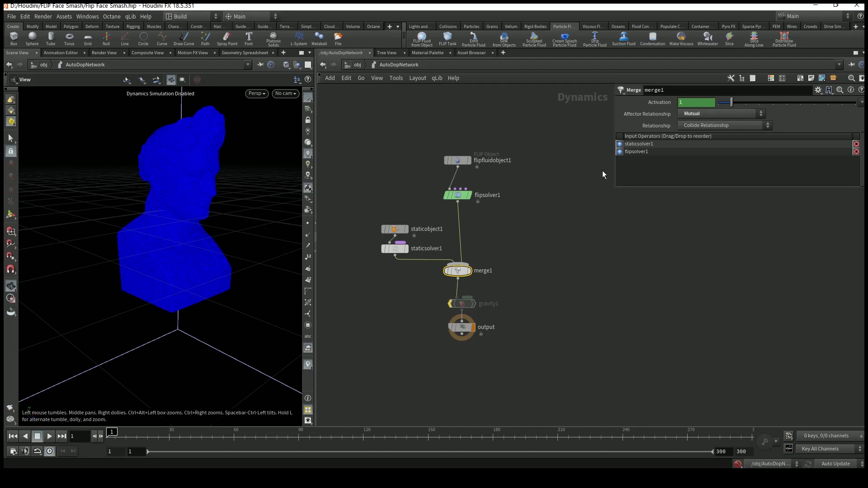
# - Delete the gravity1 node and place the output node directly beneath merge1
pyautogui.moveTo(467, 309); pyautogui.dragTo(467, 302)
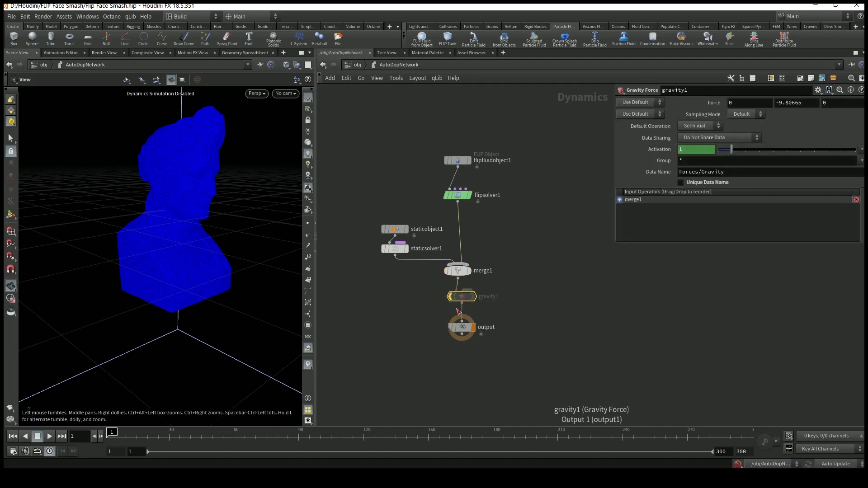
pyautogui.press('Delete')
pyautogui.moveTo(458, 335); pyautogui.dragTo(454, 308)
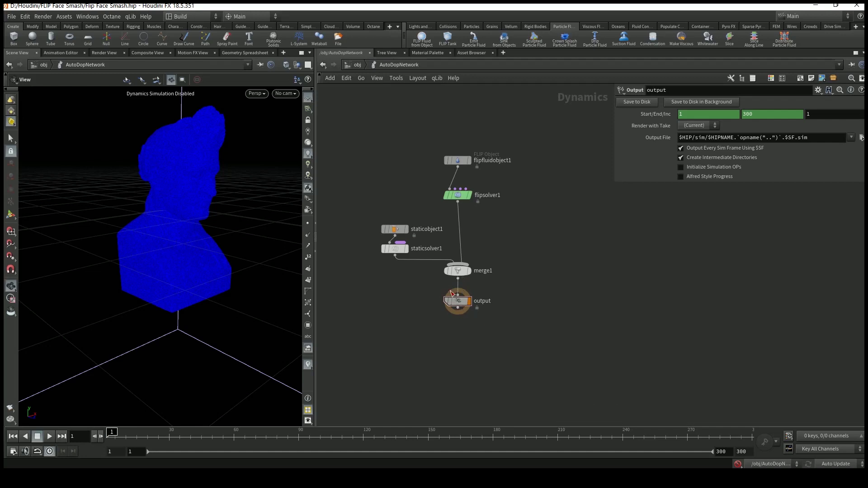
# - Open the Statue_fluid network at object level and review its import_Statue and compressed_cache nodes
pyautogui.click(357, 64)
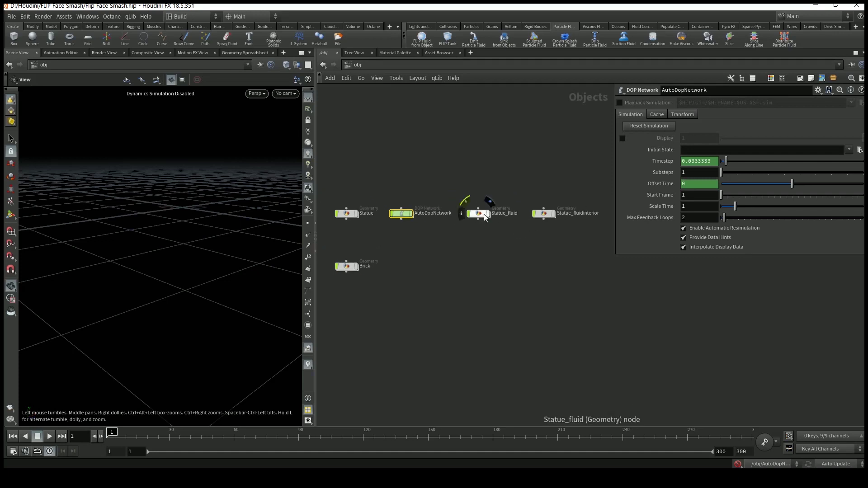
pyautogui.click(483, 214)
pyautogui.doubleClick(484, 215)
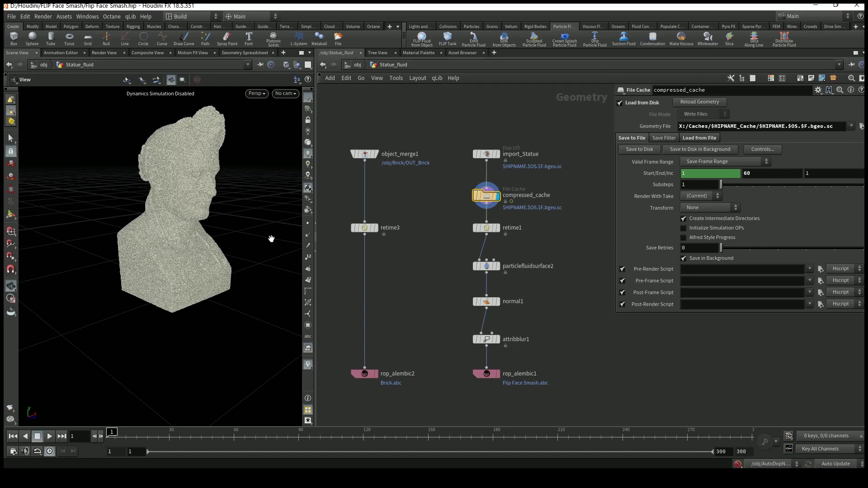
pyautogui.moveTo(482, 374)
pyautogui.moveTo(437, 202); pyautogui.dragTo(431, 177, button='middle')
pyautogui.moveTo(467, 164)
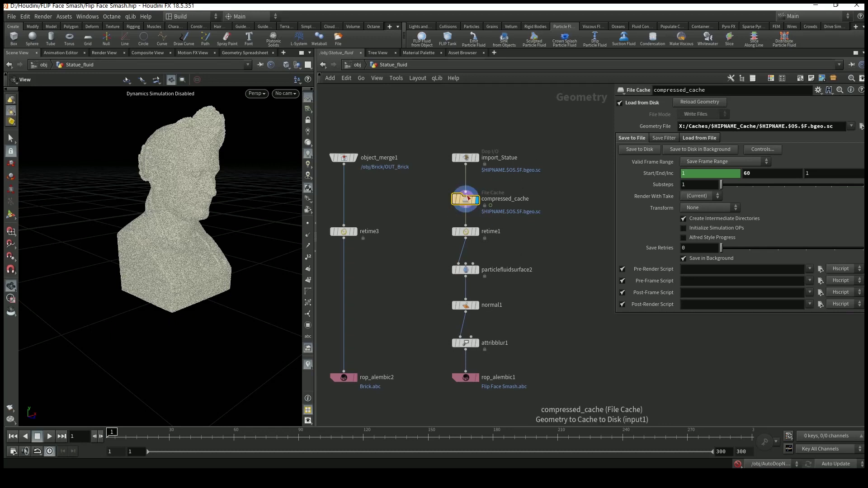
pyautogui.moveTo(467, 203)
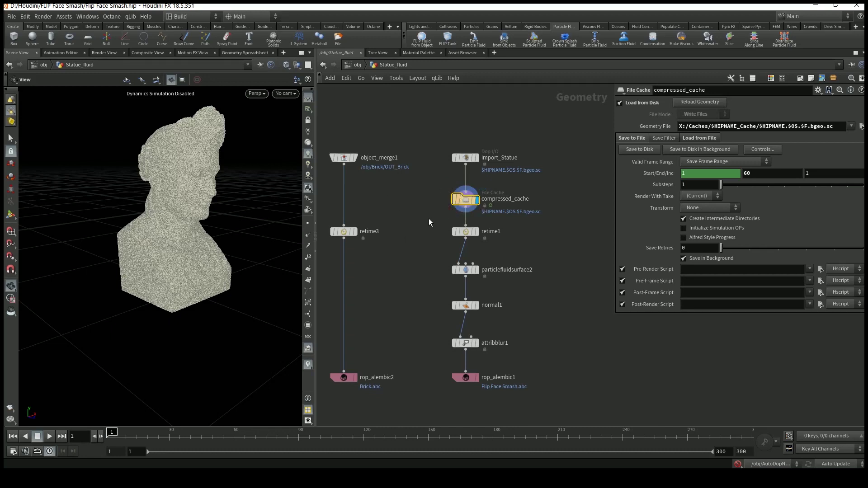
pyautogui.moveTo(461, 234)
# - Set the Speed of retime1 to 0.1 at frame 43 and inspect the smashed particle statue
pyautogui.moveTo(467, 235); pyautogui.dragTo(469, 245)
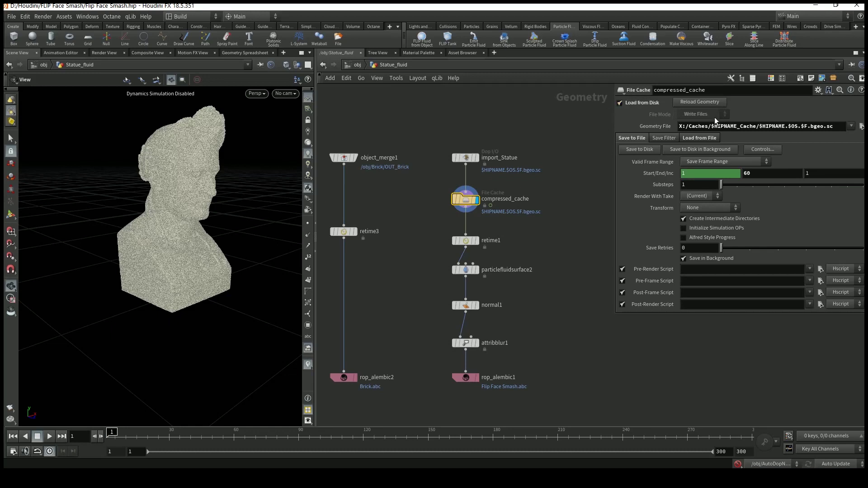
pyautogui.moveTo(491, 246); pyautogui.dragTo(471, 234, button='middle')
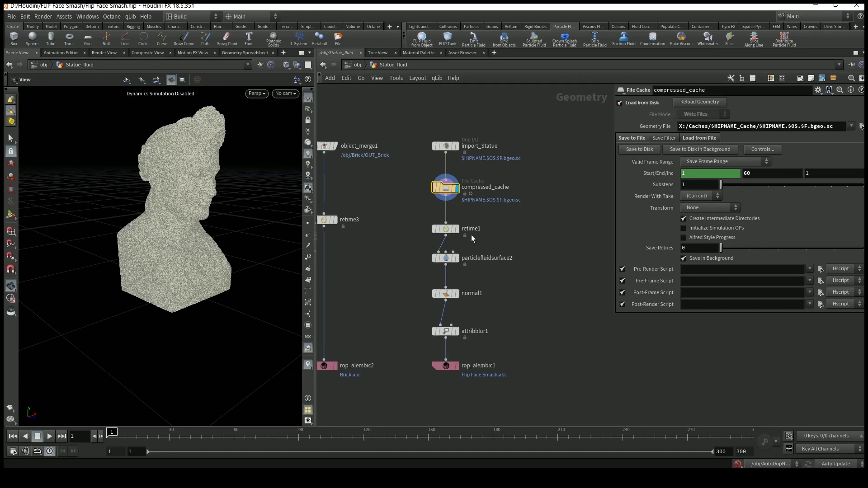
pyautogui.click(445, 229)
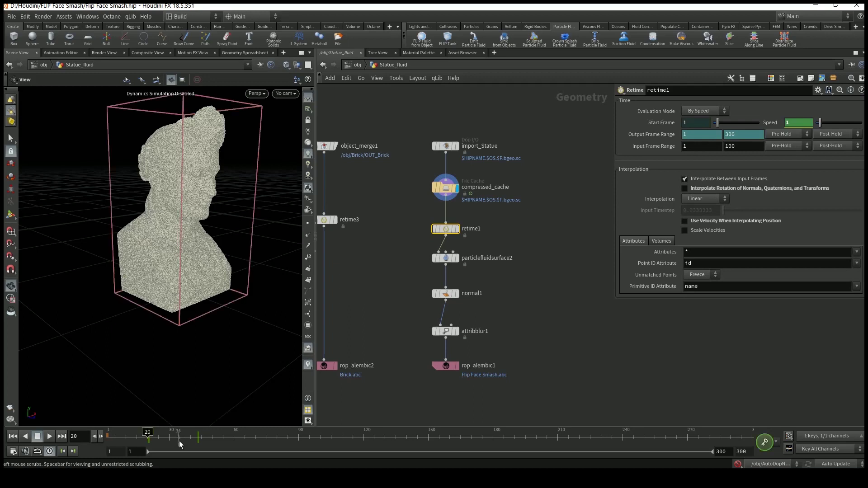
pyautogui.click(198, 437)
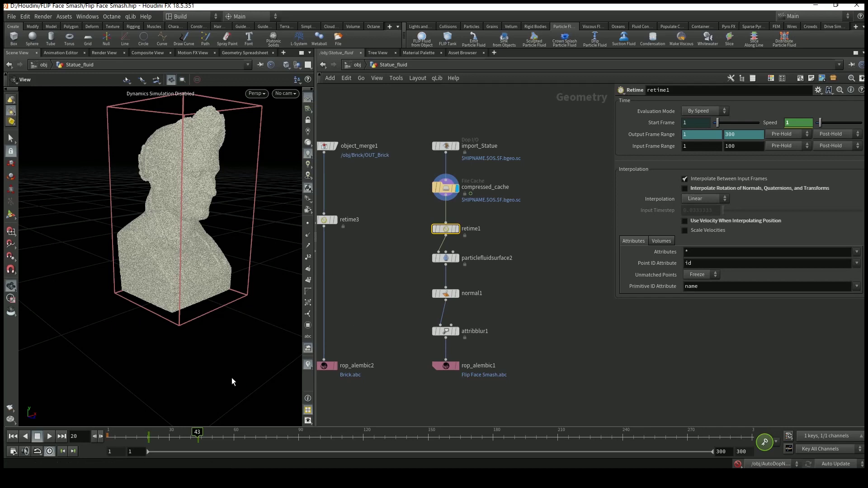
pyautogui.scroll(5, 205, 402)
pyautogui.doubleClick(792, 122)
pyautogui.write('0.1')
pyautogui.press('Return')
pyautogui.scroll(3, 150, 194)
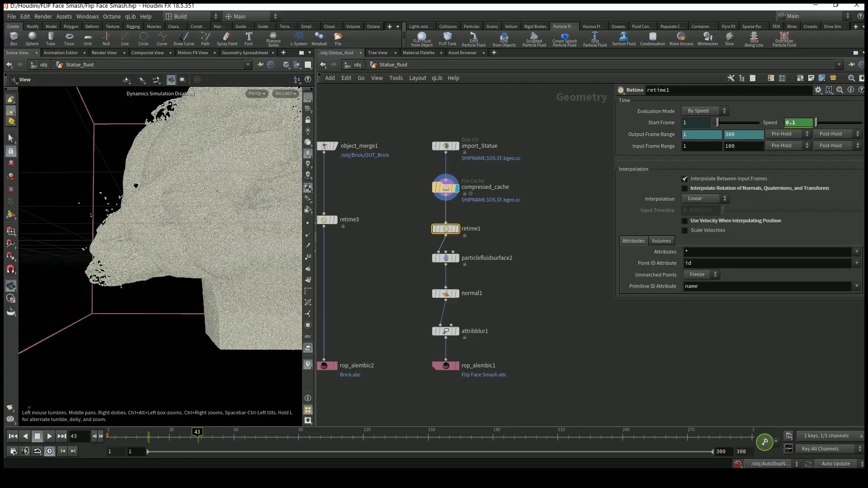
pyautogui.moveTo(186, 196); pyautogui.dragTo(393, 248)
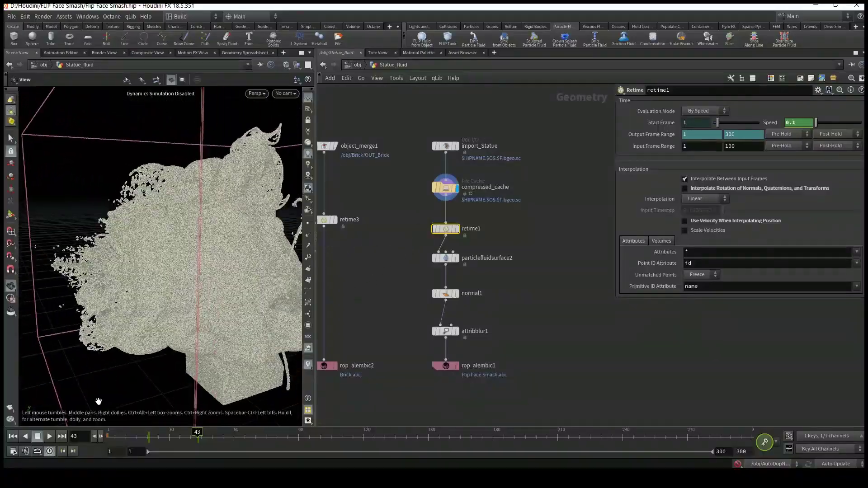
# - Review the Surfacing and Filtering settings of particlefluidsurface2, including Particle Separation and Adaptivity
pyautogui.click(447, 258)
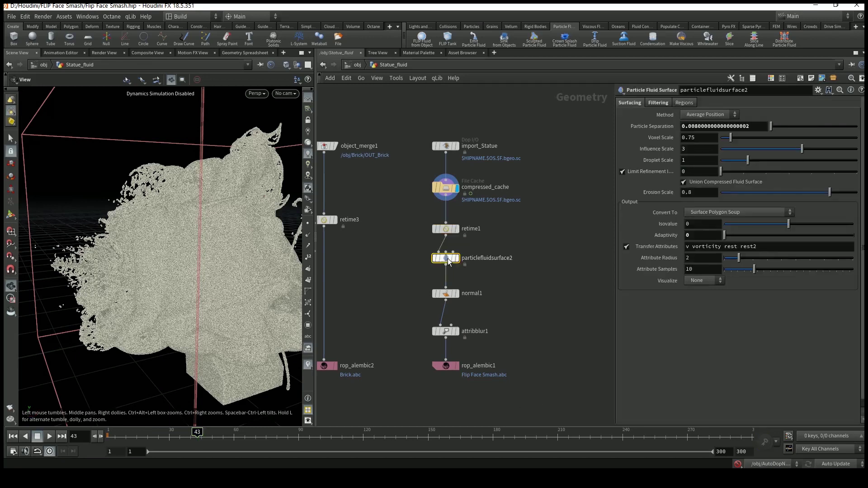
pyautogui.moveTo(448, 259); pyautogui.dragTo(444, 260)
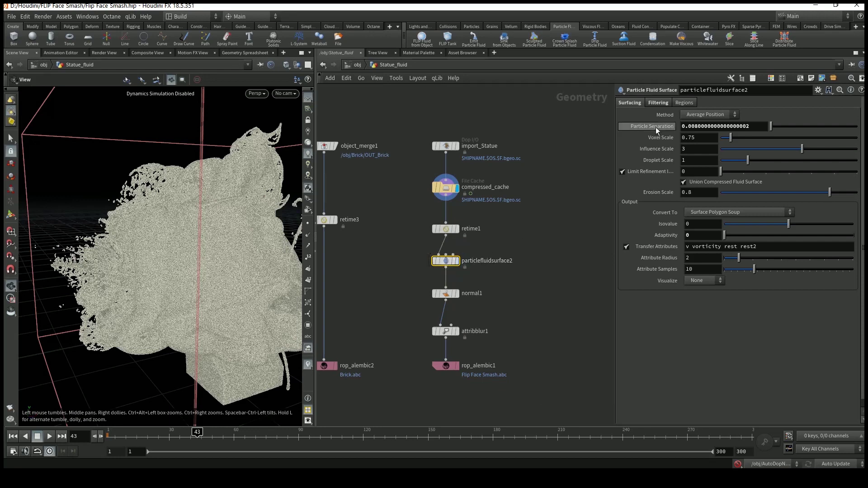
pyautogui.moveTo(656, 129)
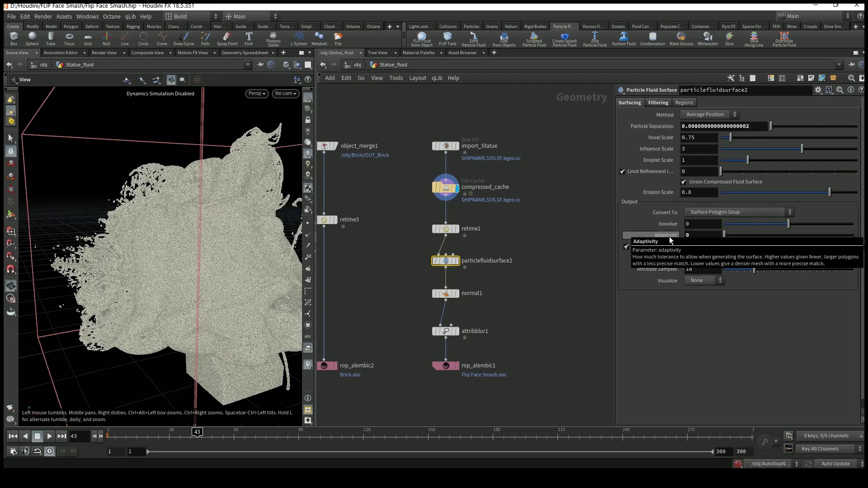
pyautogui.click(658, 104)
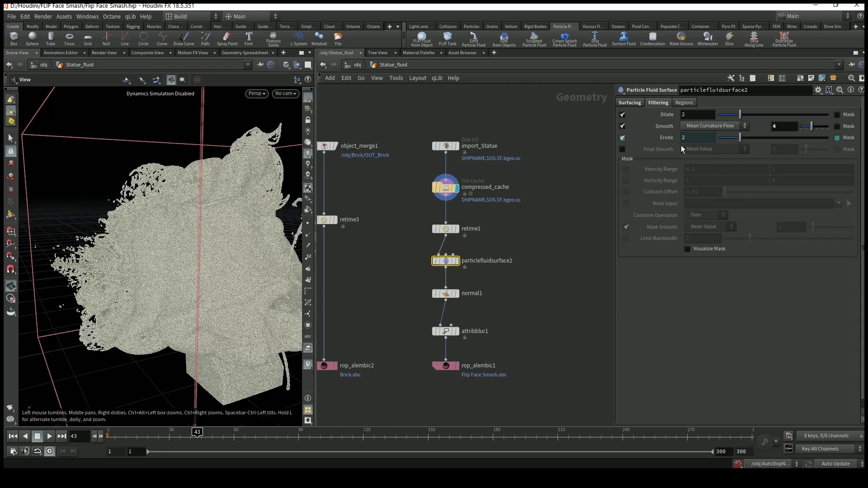
# - Display the particlefluidsurface2 mesh and view the smashed statue from another angle
pyautogui.moveTo(510, 281); pyautogui.dragTo(501, 230, button='middle')
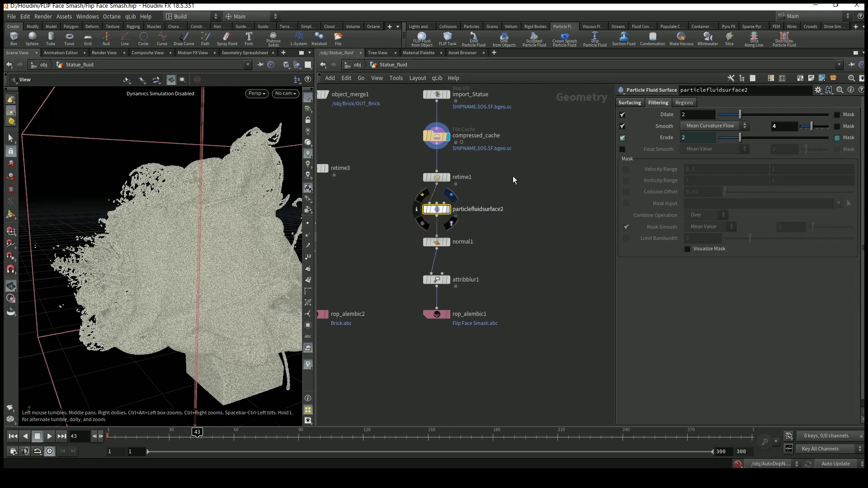
pyautogui.click(448, 210)
pyautogui.moveTo(202, 281); pyautogui.dragTo(223, 240)
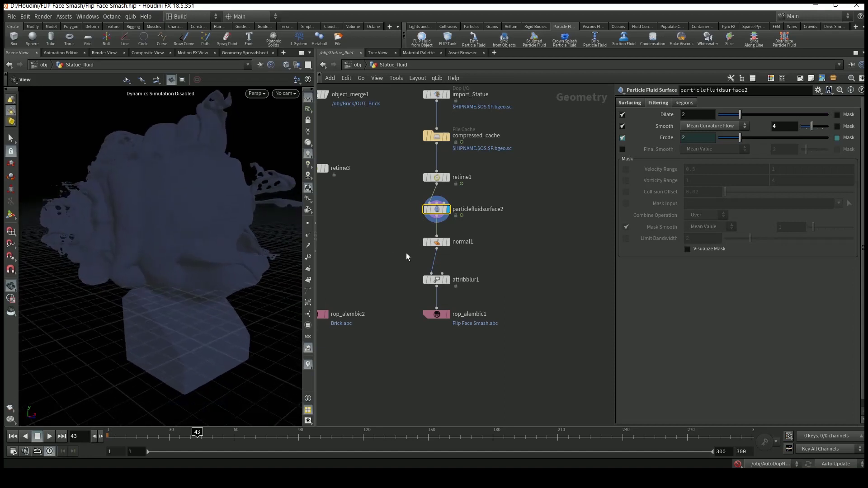
# - Display the results of normal1 and attribblur1 in turn, and open the attribblur1 settings
pyautogui.moveTo(441, 245)
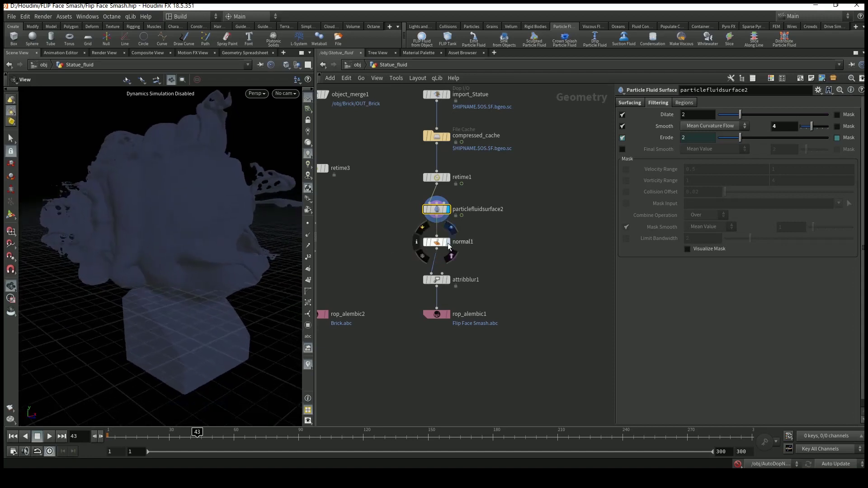
pyautogui.click(448, 243)
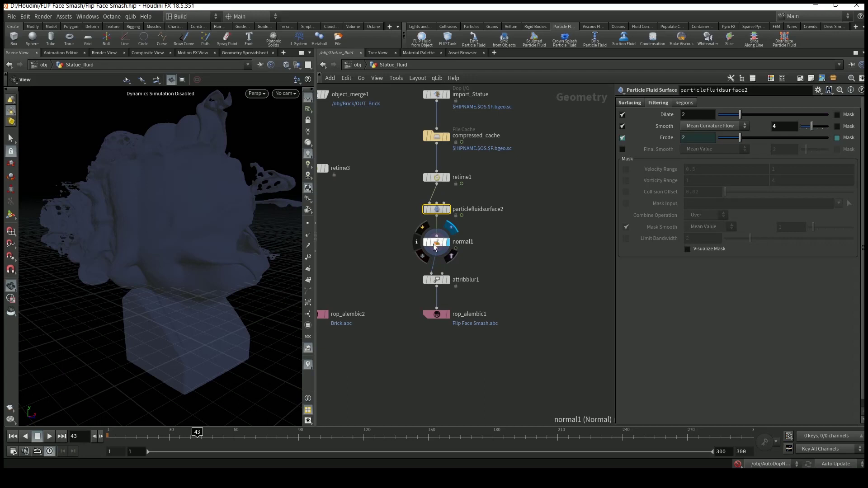
pyautogui.moveTo(444, 284)
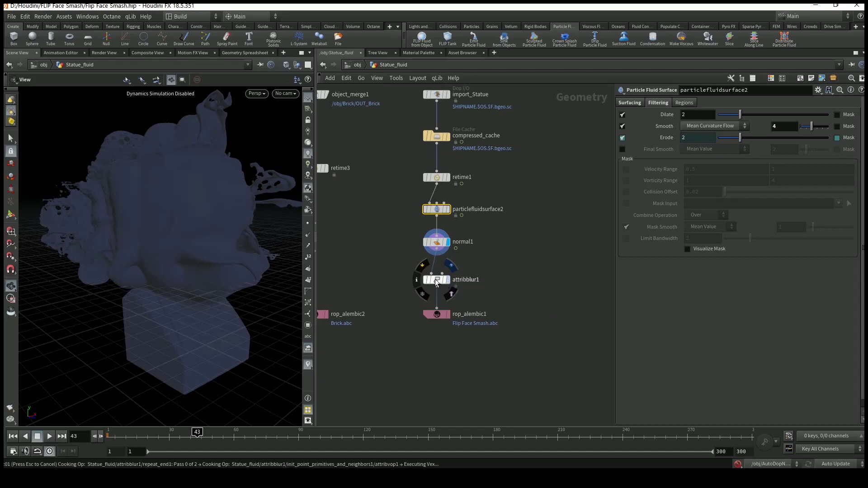
pyautogui.press('r')
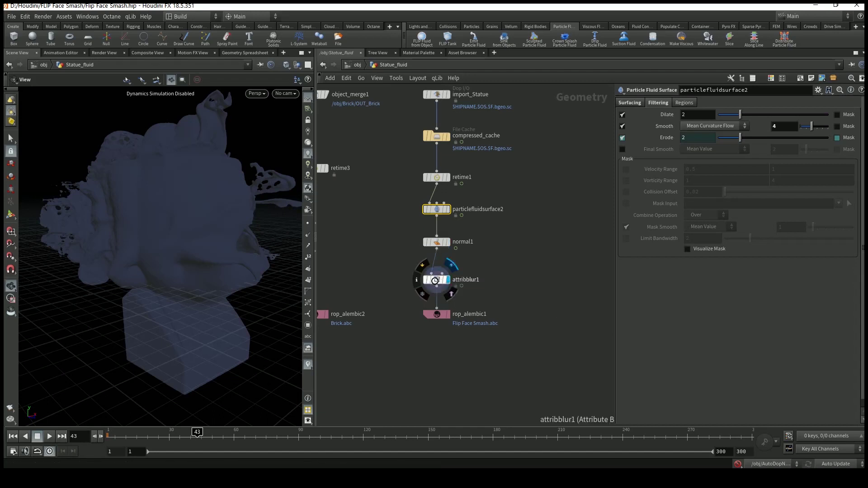
pyautogui.click(435, 281)
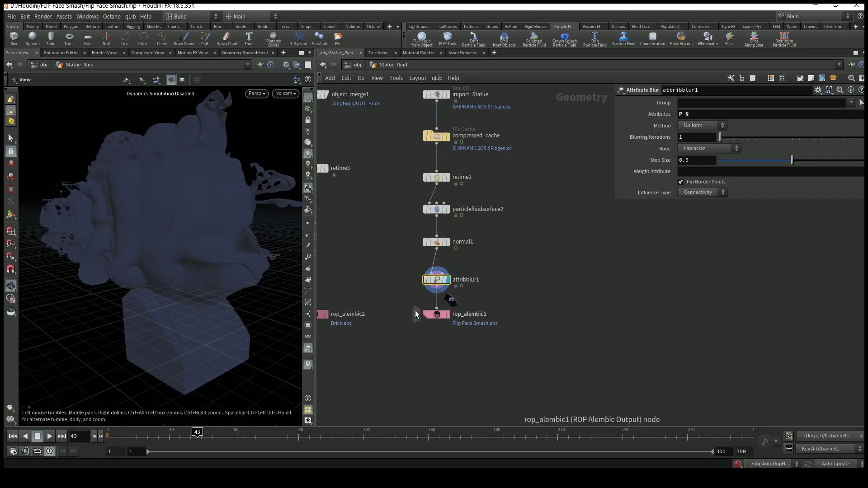
# - Review the Alembic export settings of rop_alembic1 for the statue mesh
pyautogui.click(436, 315)
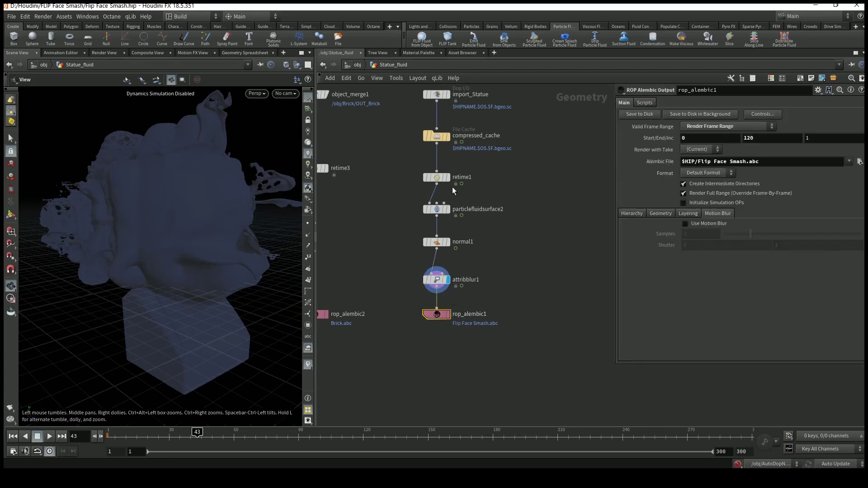
pyautogui.moveTo(436, 141)
pyautogui.moveTo(517, 231); pyautogui.dragTo(506, 245, button='middle')
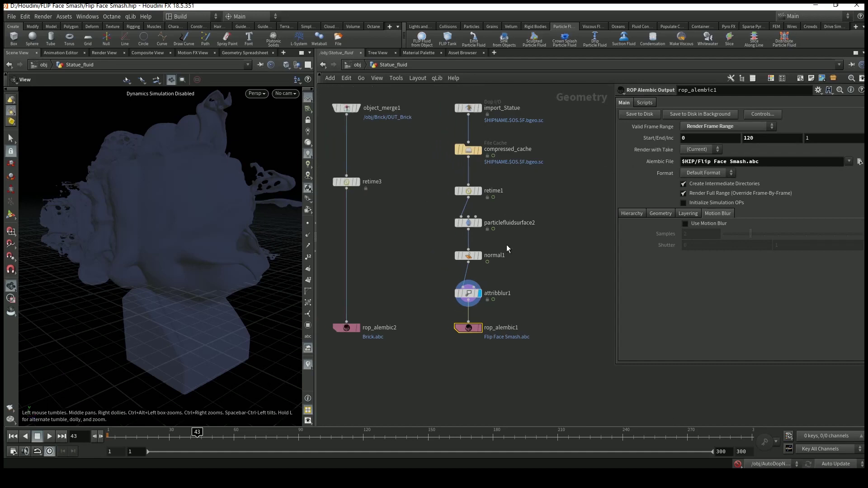
# - Review the brick branch's object_merge1, retime3 and rop_alembic2 settings
pyautogui.moveTo(358, 213); pyautogui.dragTo(401, 220, button='middle')
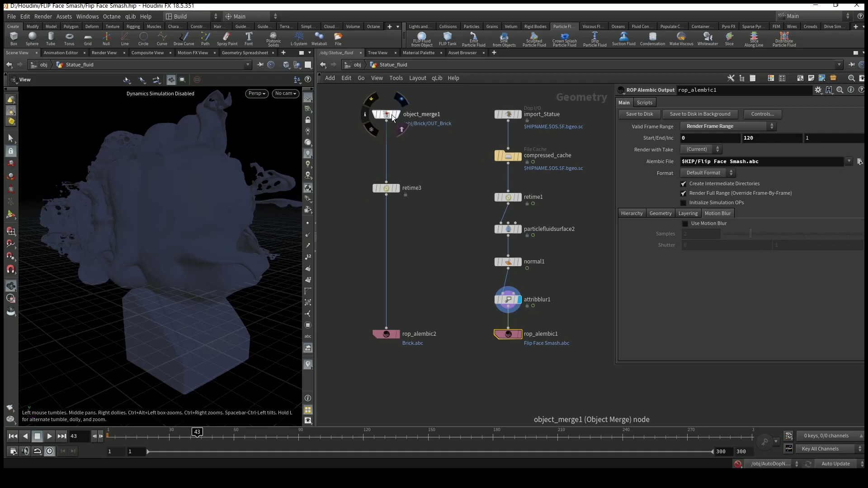
pyautogui.click(390, 115)
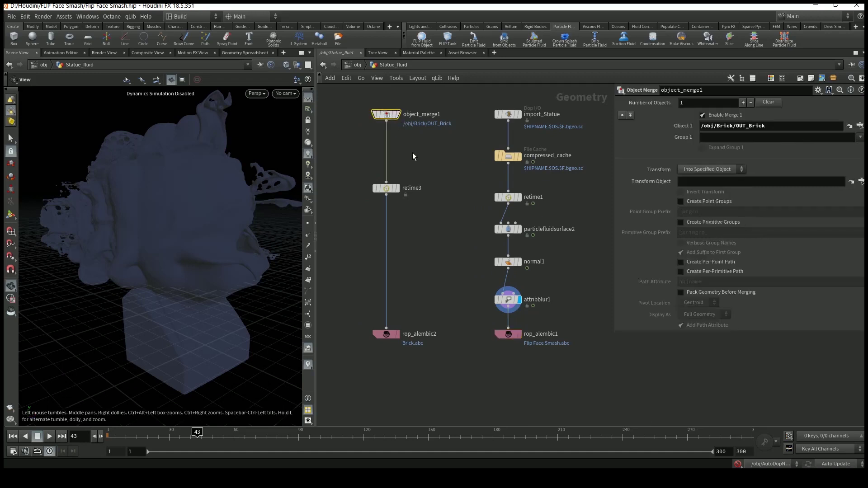
pyautogui.click(386, 190)
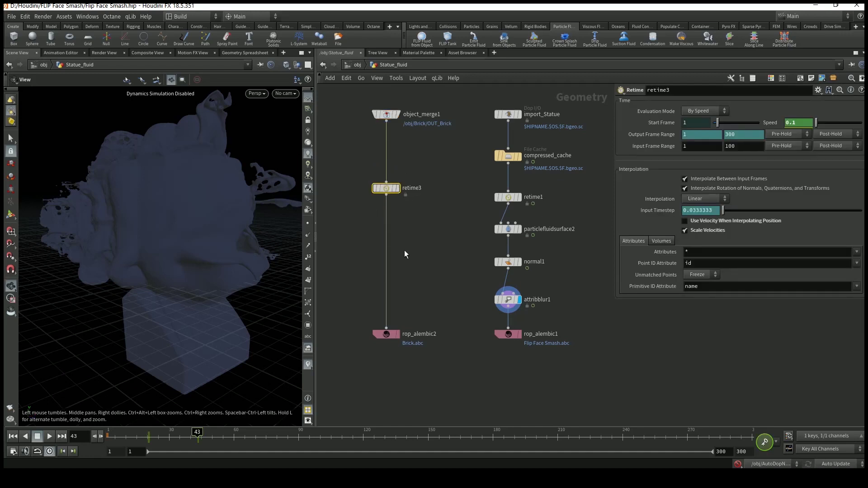
pyautogui.moveTo(509, 199)
pyautogui.click(390, 336)
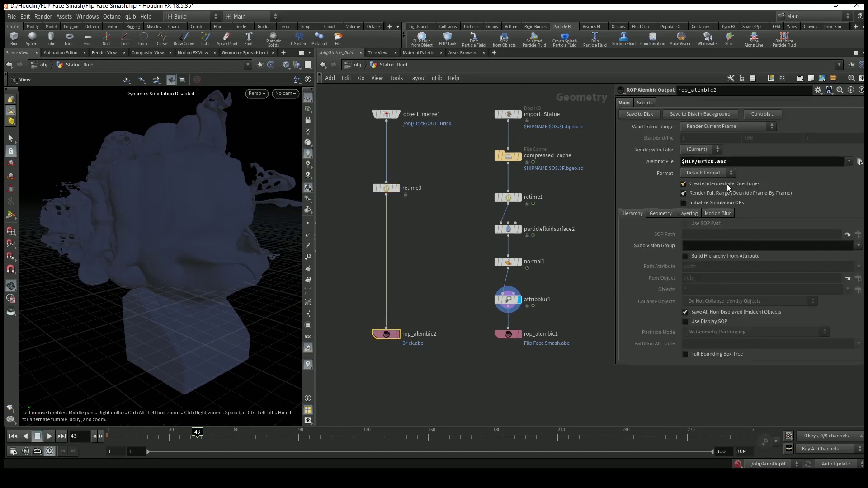